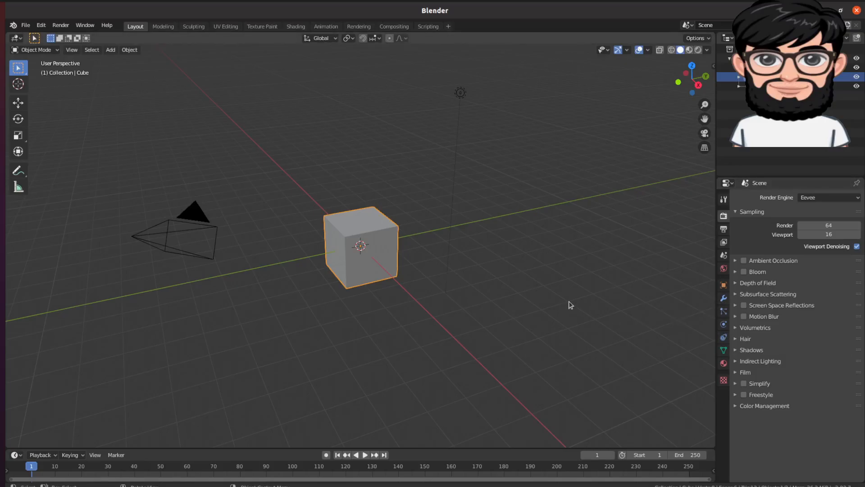
Expand the Screen Space Reflections settings and add a mesh plane at the origin, scaled up evenly into a large floor around the cube
left_click(735, 306)
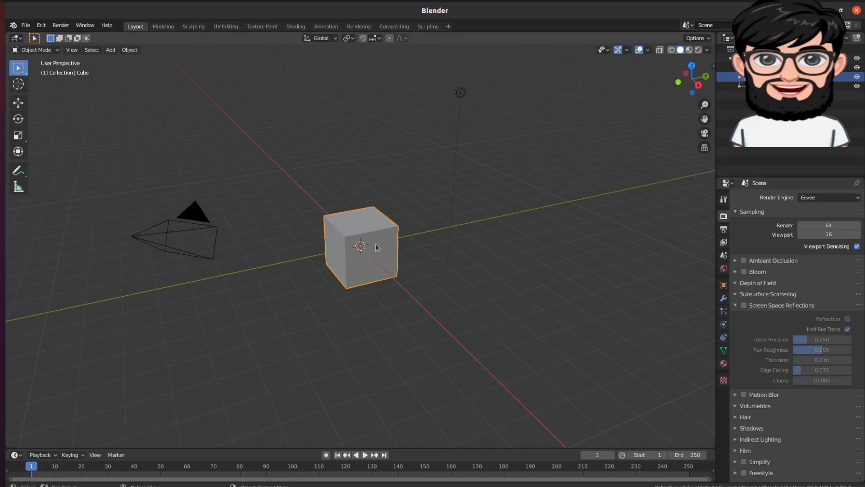
key("shift+a")
mouse_move(378, 247)
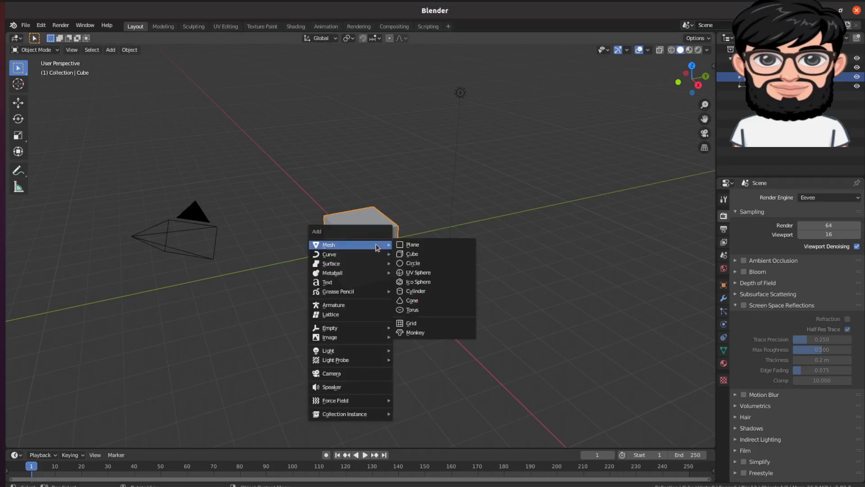
left_click(415, 246)
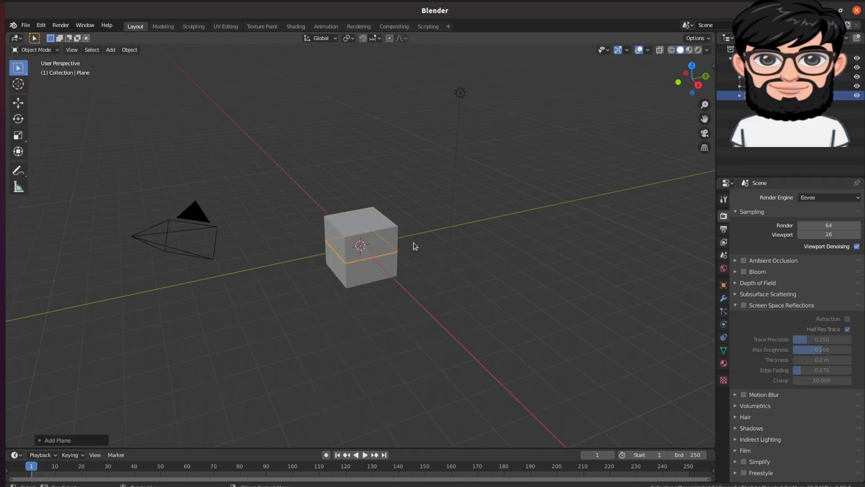
left_click(18, 103)
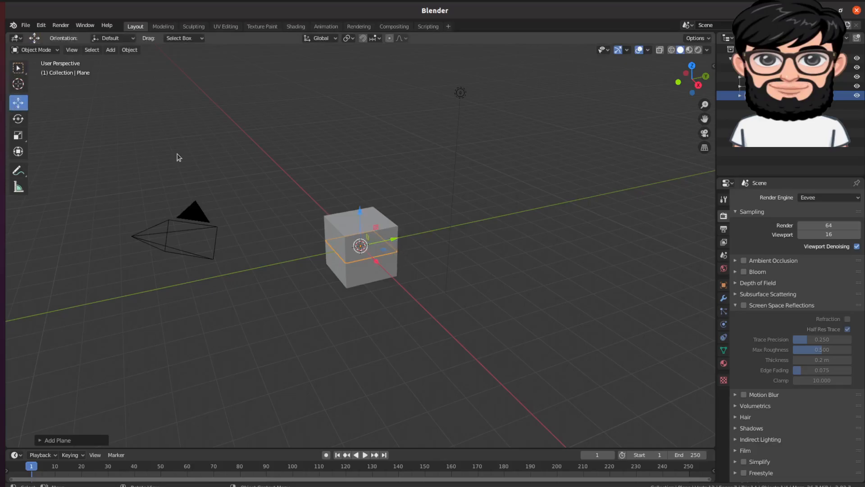
left_click(18, 135)
left_click_drag(397, 246, 622, 169)
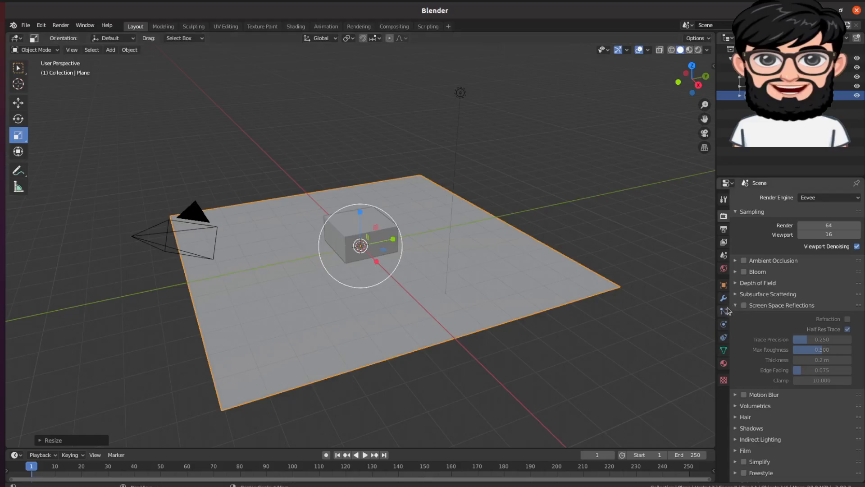
Create a new material for the plane and switch the viewport shading to the rendered preview
left_click(724, 364)
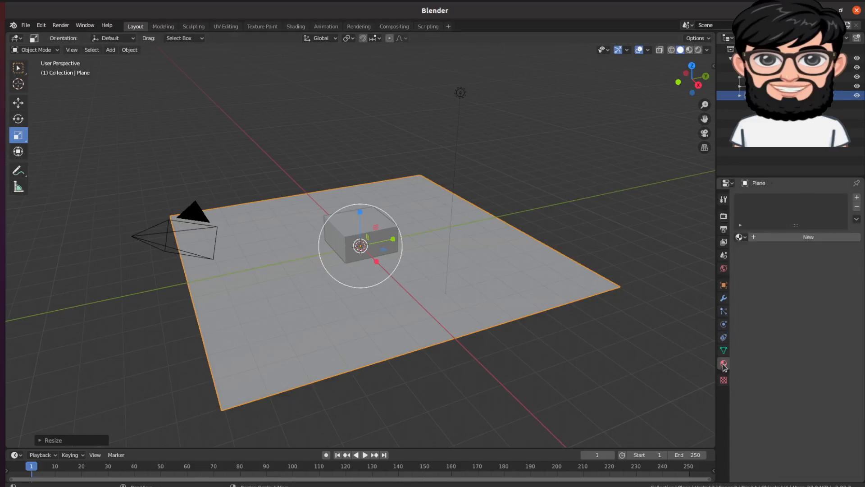
left_click(791, 239)
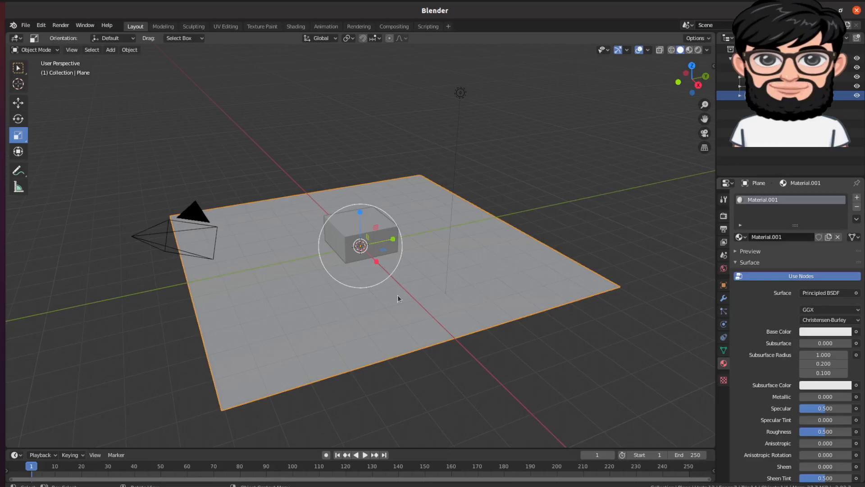
scroll(766, 383, "down", 2)
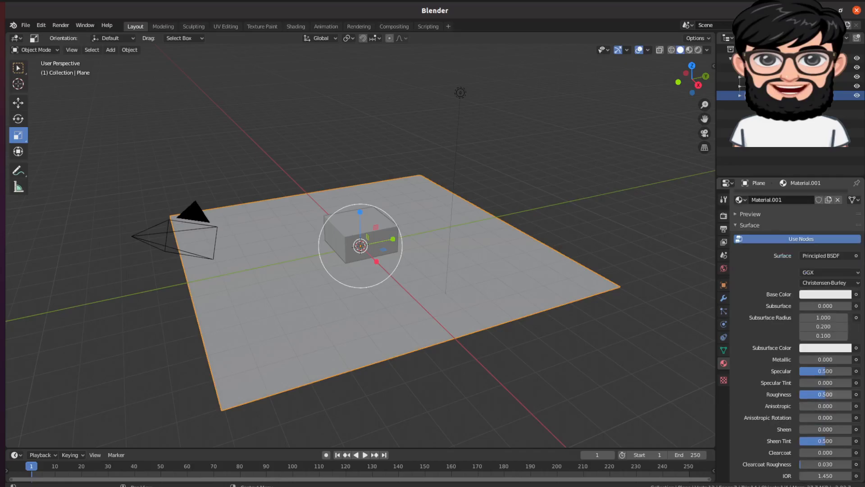
left_click(824, 394)
left_click(702, 53)
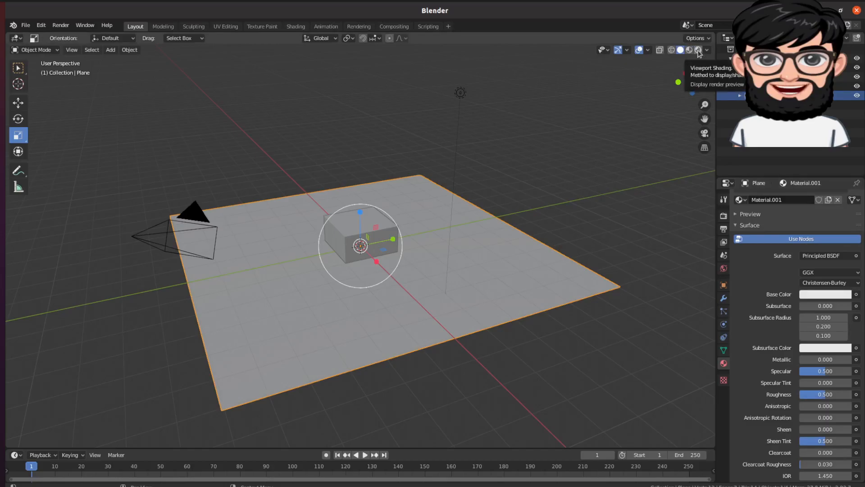
left_click(699, 50)
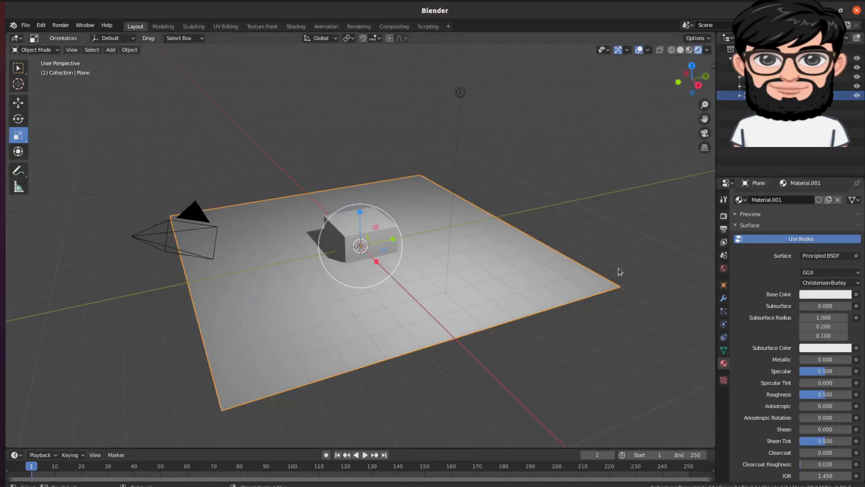
Set the roughness of the plane's material to 0.158 and view the light's reflection on it from above
mouse_move(691, 78)
left_mouse_down()
mouse_move(689, 67)
mouse_move(690, 81)
left_mouse_up()
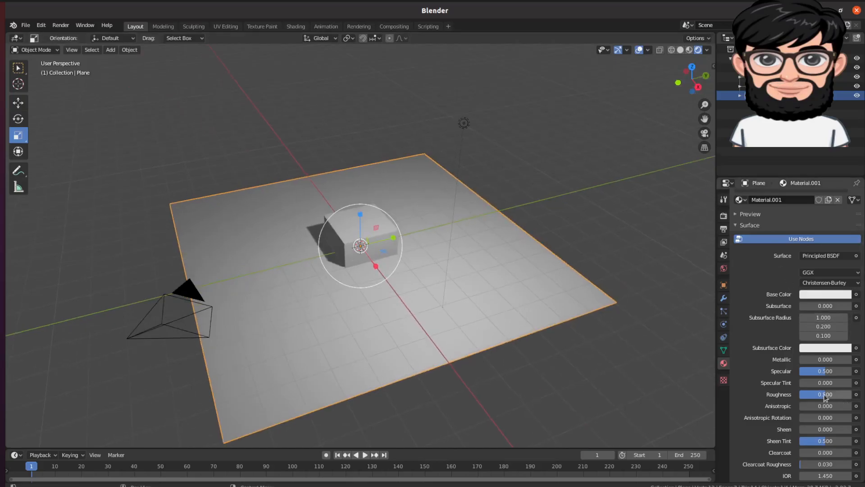
left_click_drag(825, 394, 824, 394)
left_click_drag(692, 80, 712, 100)
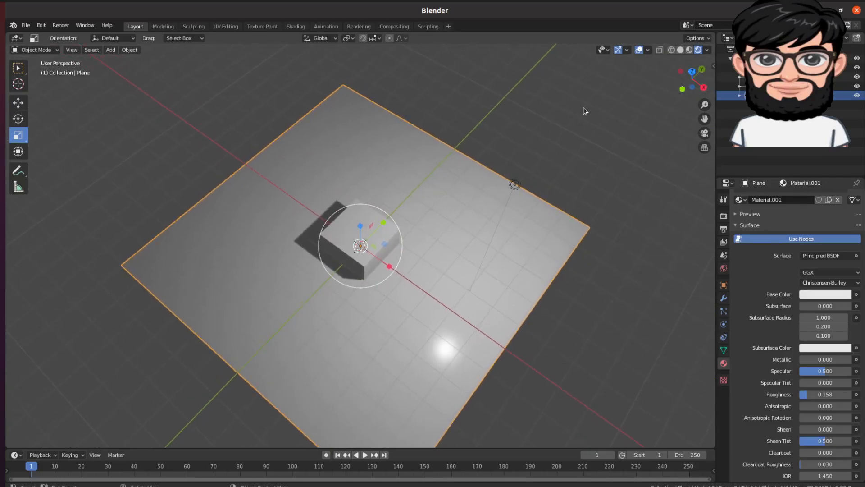
scroll(402, 239, "up", 2)
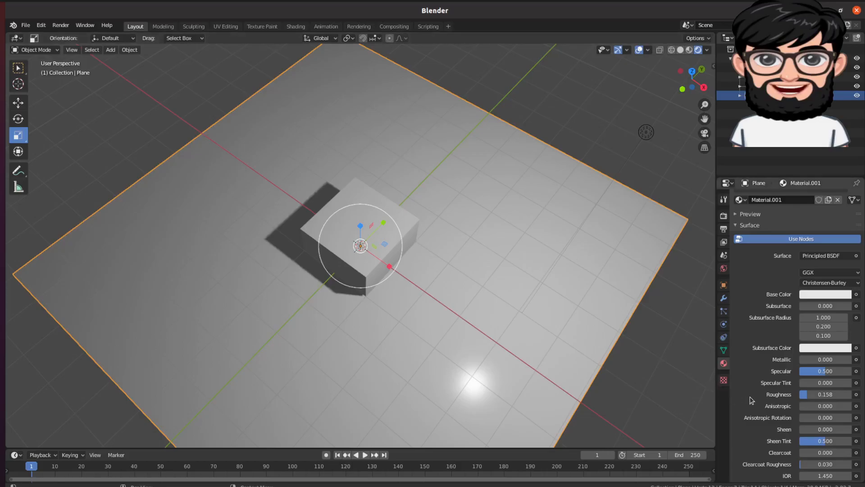
Change the cube material's surface shader to Glass BSDF and enable Screen Space Refraction for it
left_click(404, 226)
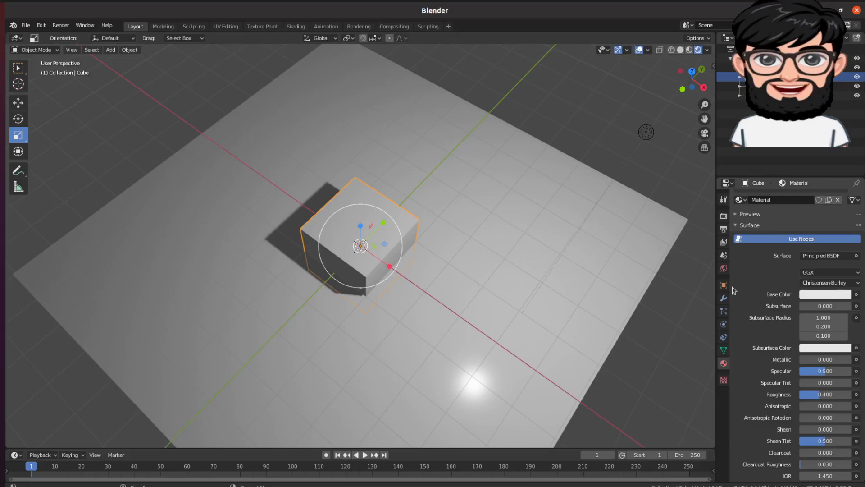
left_click(825, 255)
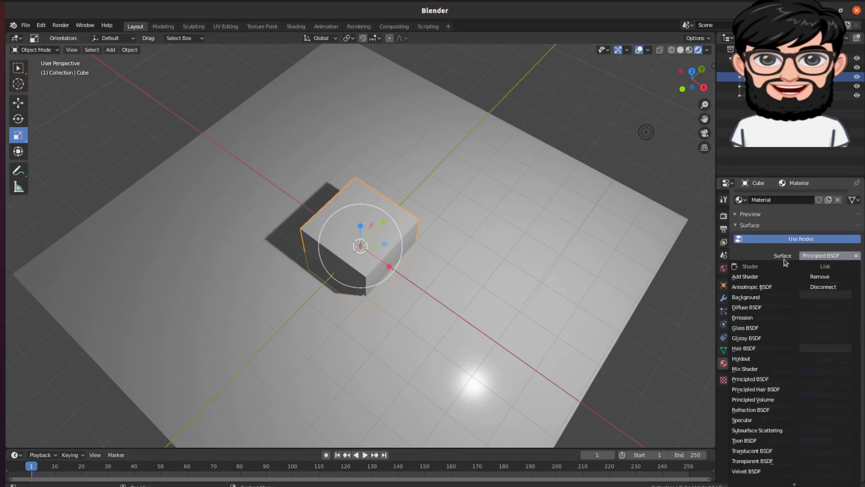
left_click(761, 328)
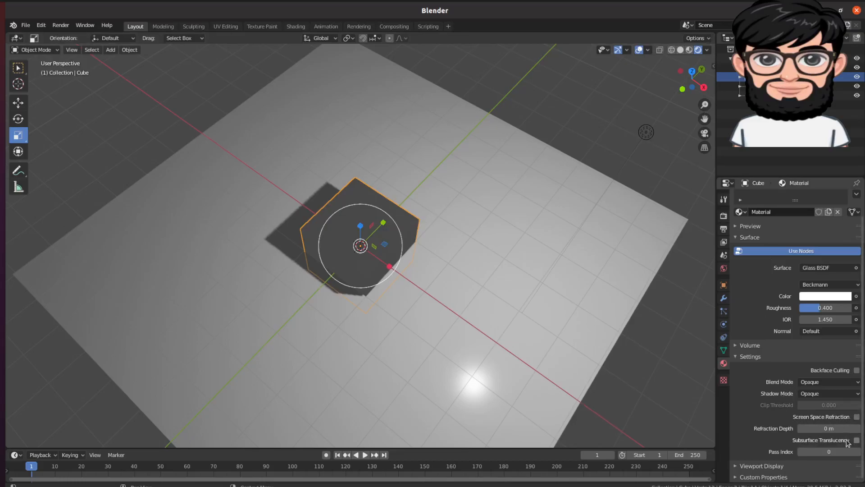
left_click(857, 417)
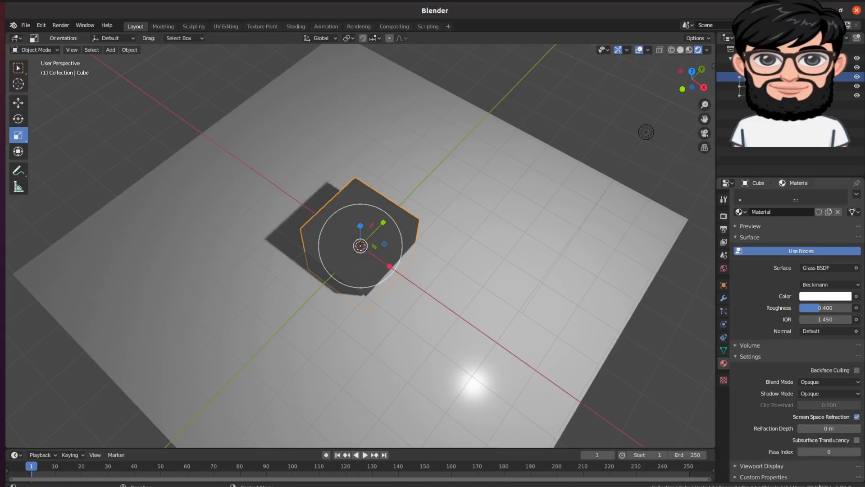
Enable Screen Space Reflections in the render settings, including its Refraction option
left_click(723, 217)
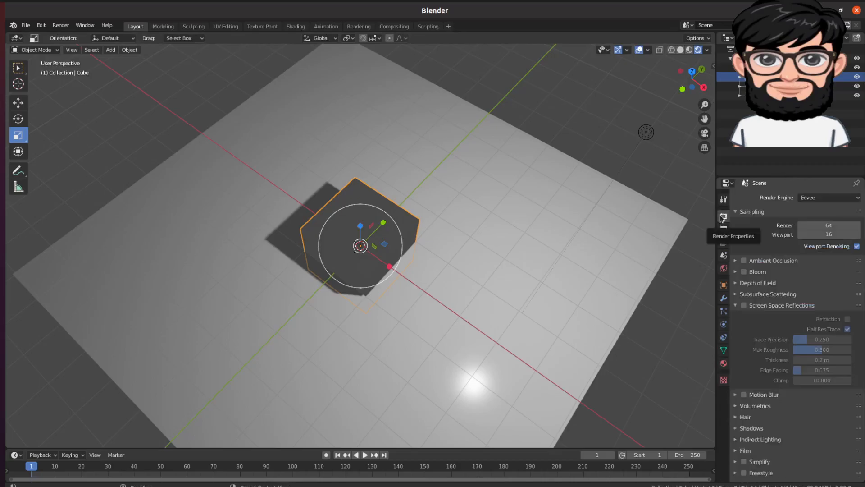
left_click(744, 305)
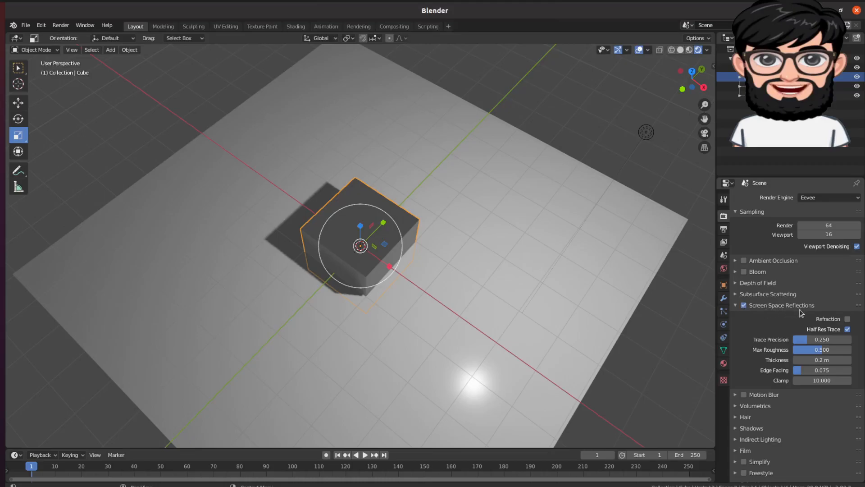
left_click(848, 319)
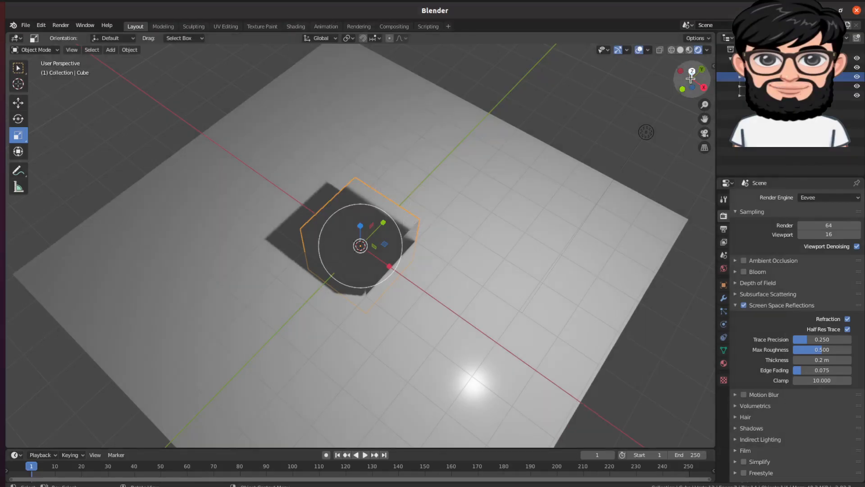
Move the glass cube about 3.87 m in X, 2.14 m in Y and 1.33 m up in Z
left_click_drag(692, 79, 419, 160)
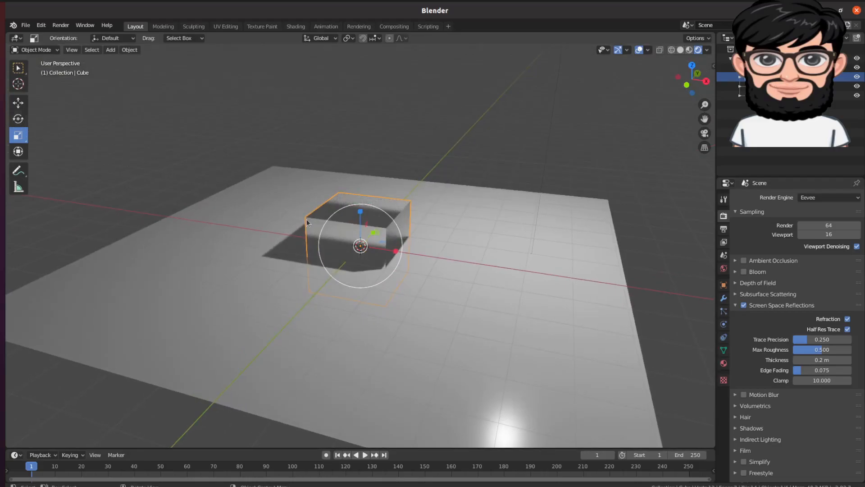
key("g")
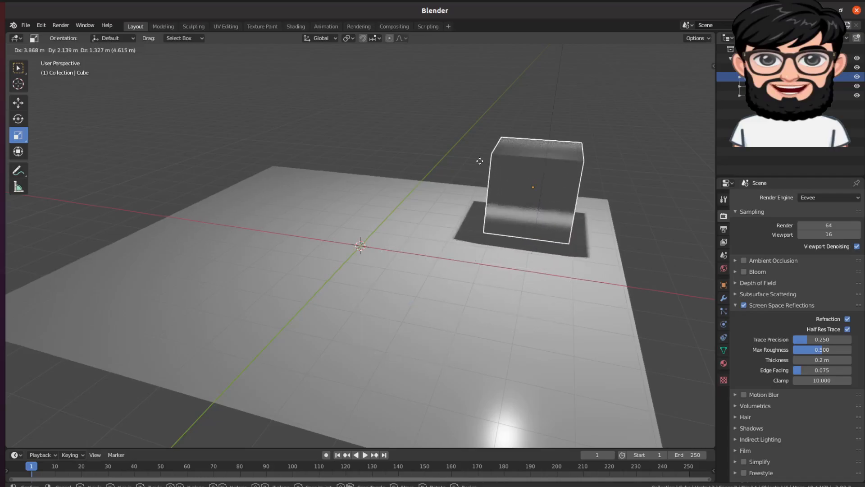
left_click(479, 161)
Move the point light lower, closer to the plane and the glass cube
left_click_drag(684, 76, 469, 108)
left_click(138, 85)
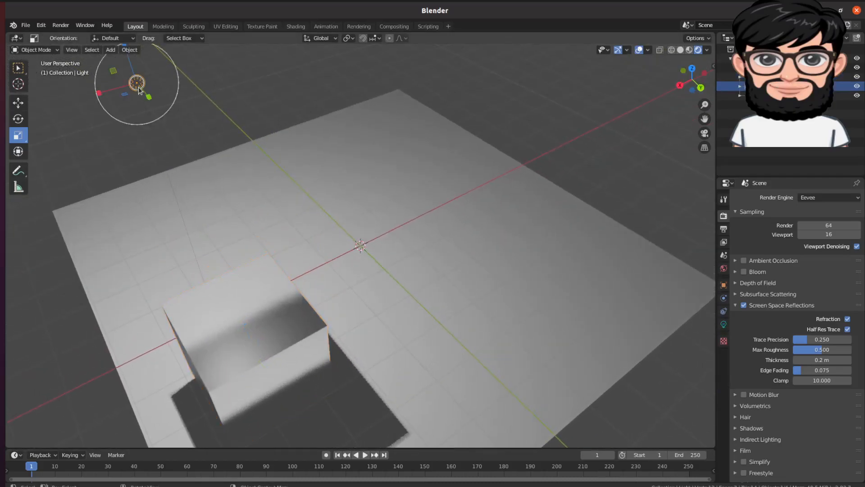
key("g")
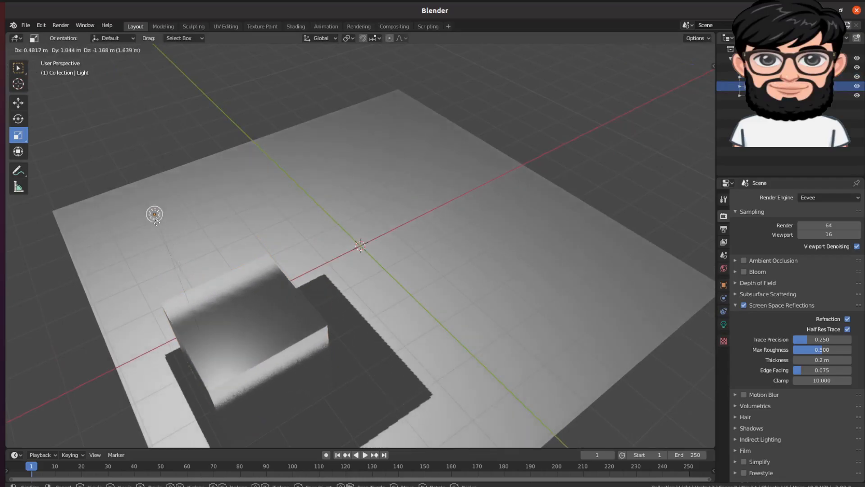
left_click(167, 160)
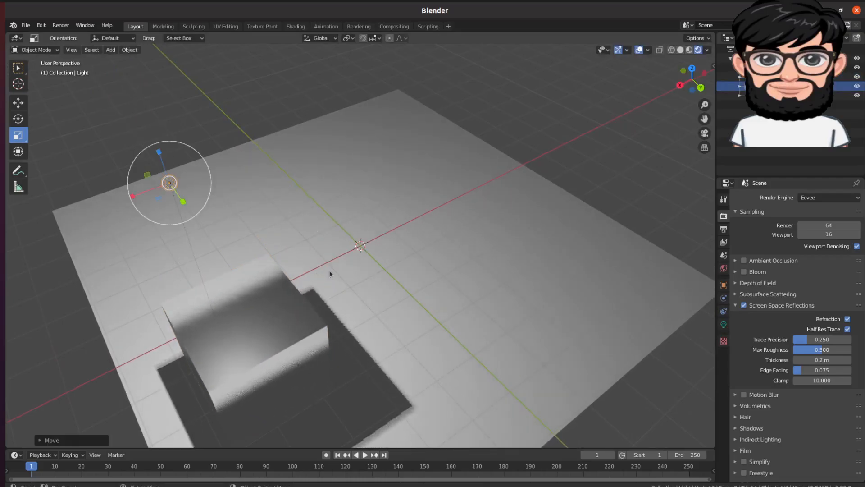
Move the glass cube away from the X axis towards the green Y axis, keeping it over the plane
left_click(283, 289)
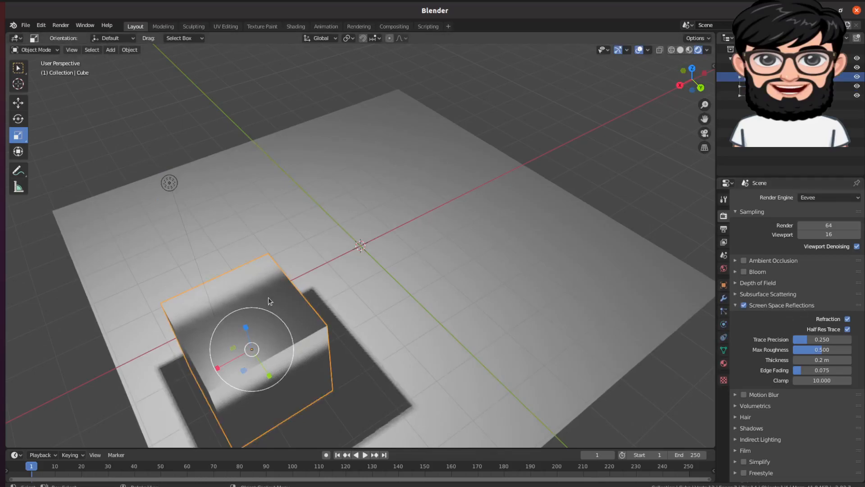
key("g")
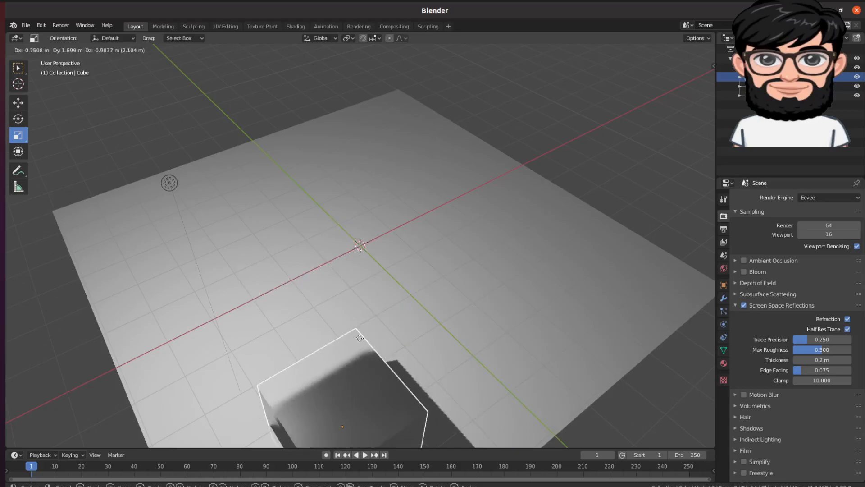
left_click(358, 313)
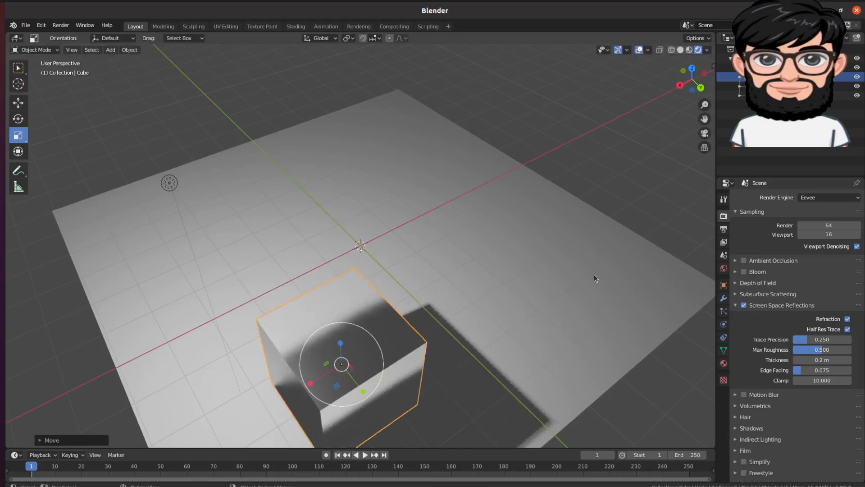
Set the screen space reflections to trace precision 0.547, max roughness 0.391, thickness 2.74 m, edge fading 0.188 and clamp 13.900
scroll(449, 309, "up", 3)
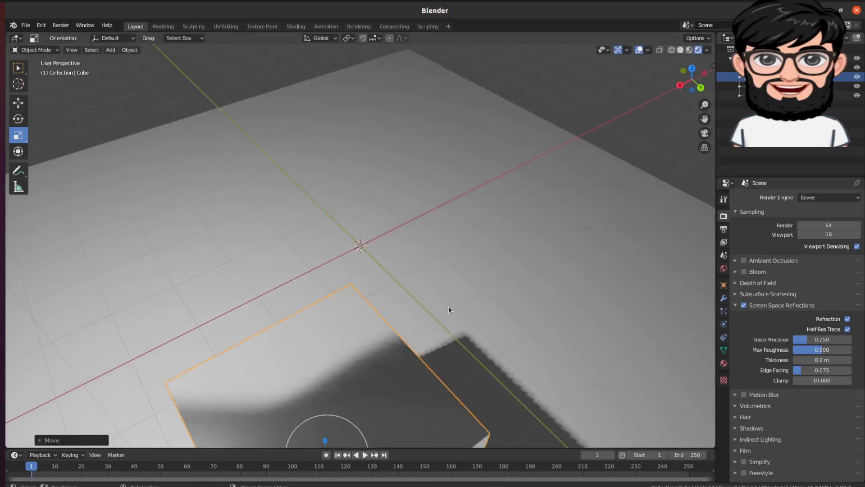
scroll(448, 309, "down", 5)
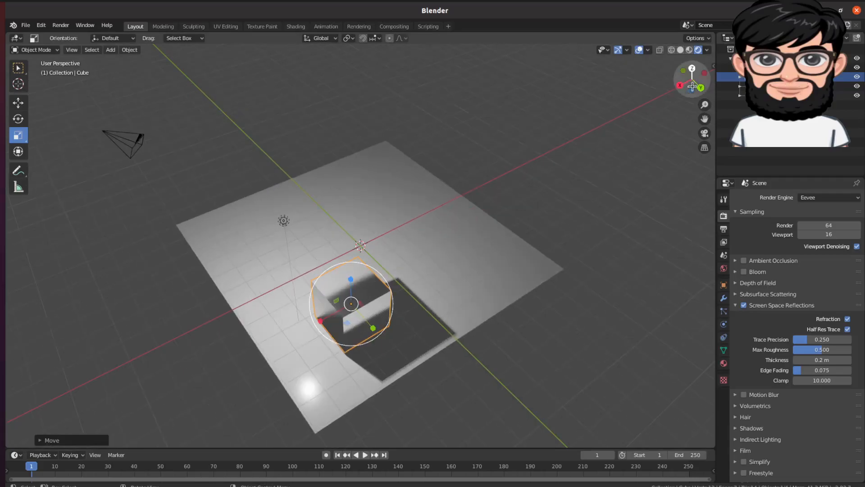
left_click_drag(693, 85, 688, 81)
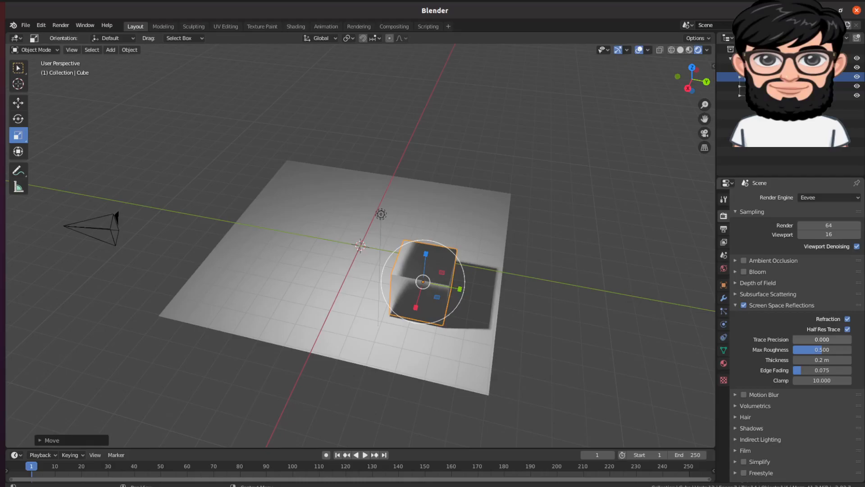
mouse_move(800, 340)
left_mouse_down()
mouse_move(833, 352)
mouse_move(793, 351)
mouse_move(841, 350)
mouse_move(818, 360)
mouse_move(831, 360)
mouse_move(815, 370)
mouse_move(816, 382)
mouse_move(805, 382)
left_mouse_up()
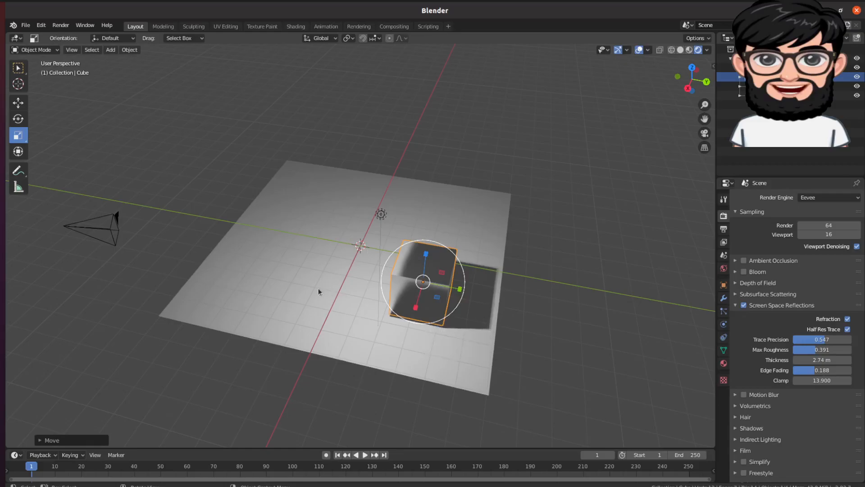
Set the base color of the plane's material to green with hue 0.344, saturation 0.692 and value 0.906
left_click(329, 310)
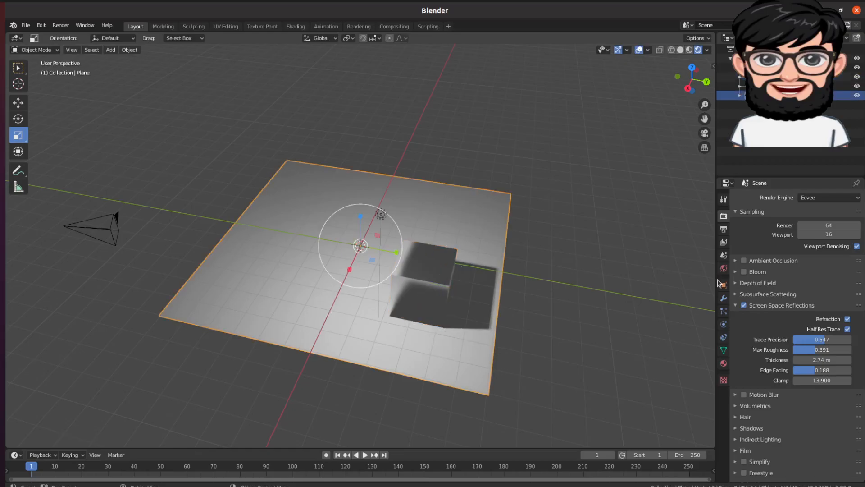
left_click(724, 364)
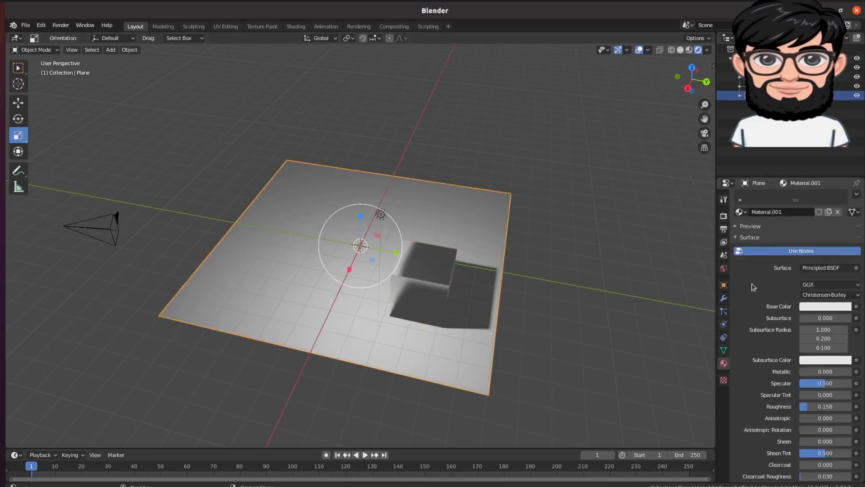
left_click(815, 306)
left_click(784, 193)
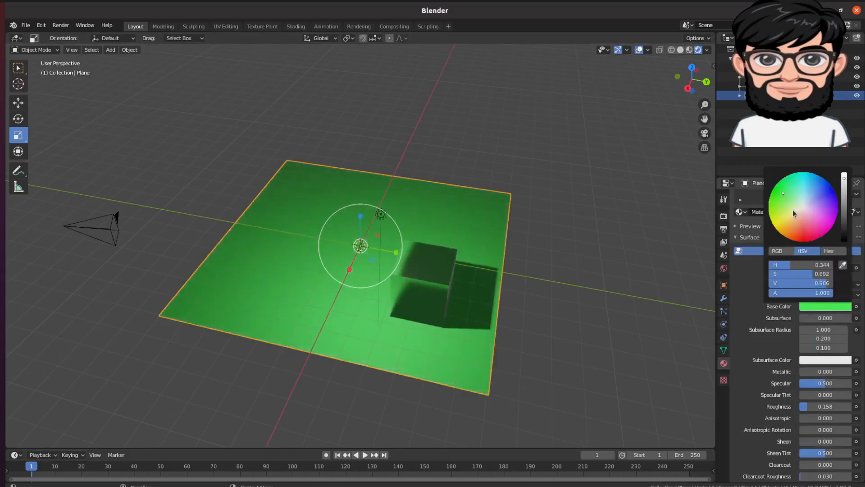
Change the base color of the plane's material to yellow with hue 0.141 and saturation 1.000
left_click_drag(793, 211, 784, 221)
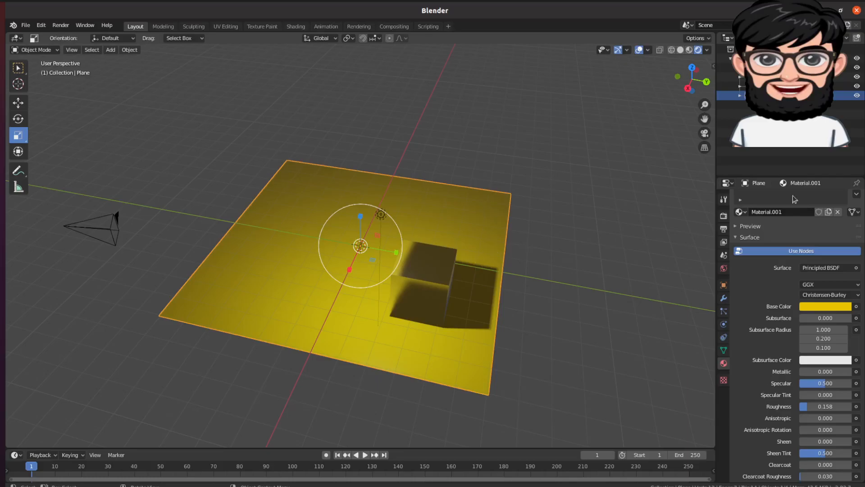
mouse_move(693, 77)
left_mouse_down()
mouse_move(698, 93)
mouse_move(697, 77)
left_mouse_up()
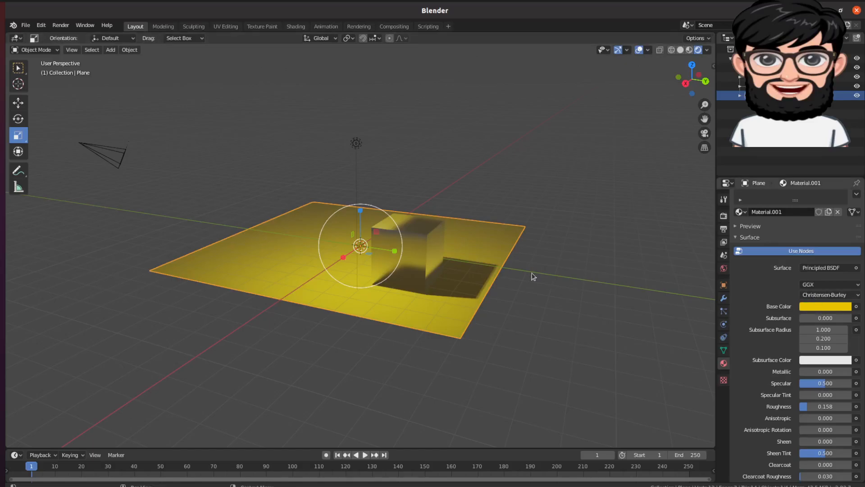
left_click_drag(687, 80, 662, 96)
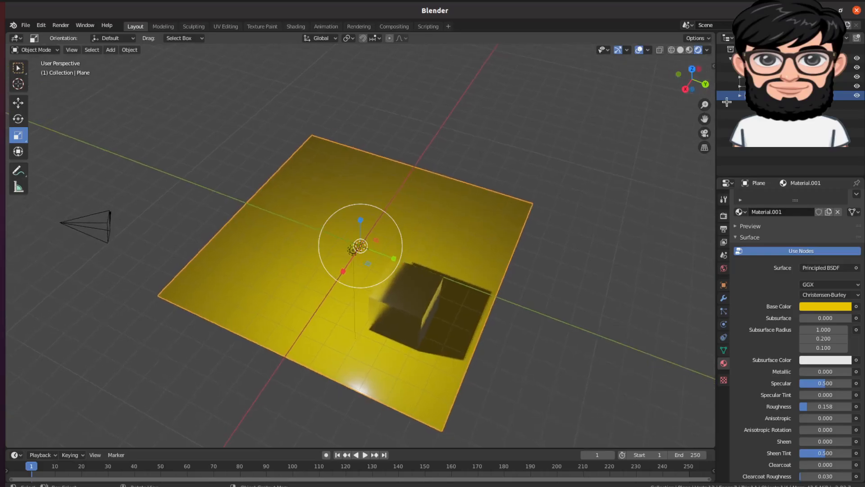
Change the base color of the plane's material to a teal green
left_click(827, 307)
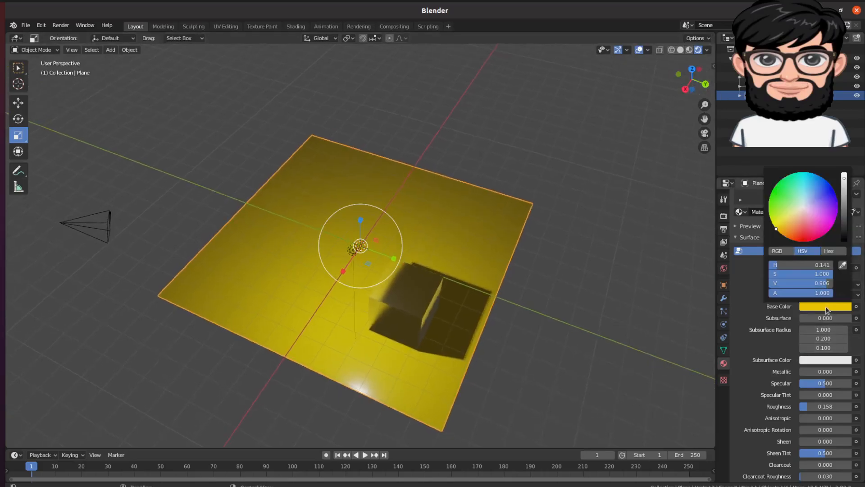
left_click(795, 182)
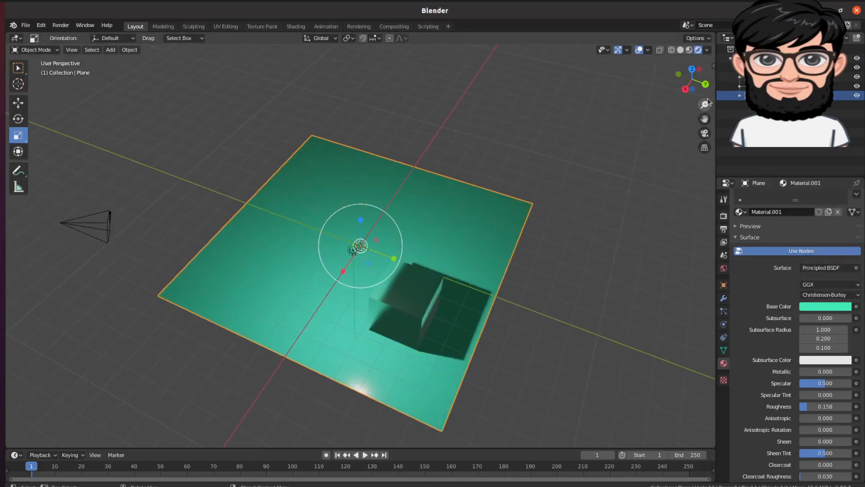
left_click_drag(692, 89, 697, 69)
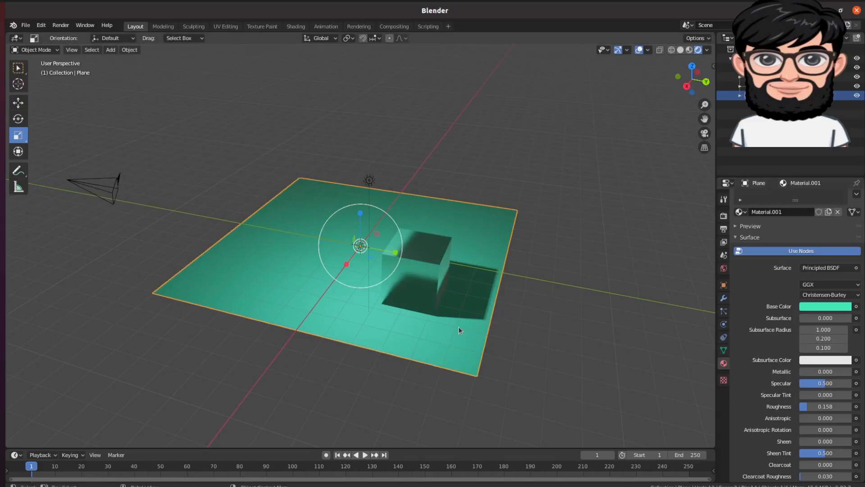
Toggle Screen Space Refraction repeatedly on the glass cube's material to compare its look, leaving the option off
scroll(740, 359, "down", 10)
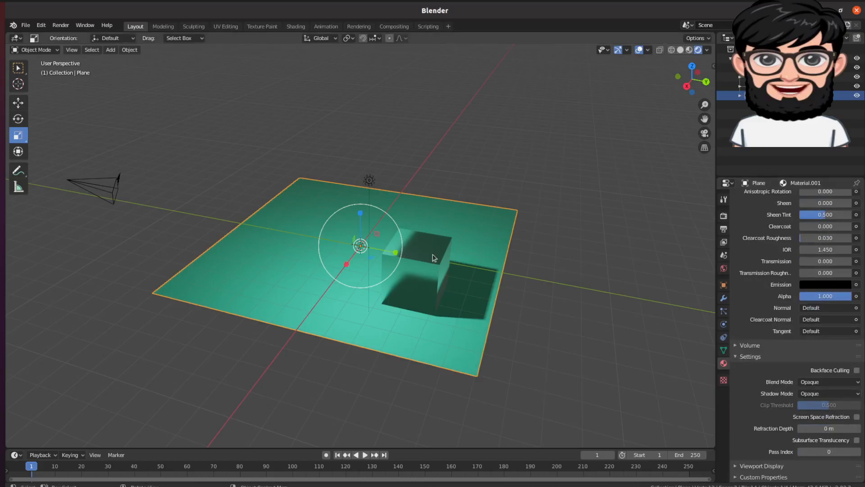
left_click(423, 244)
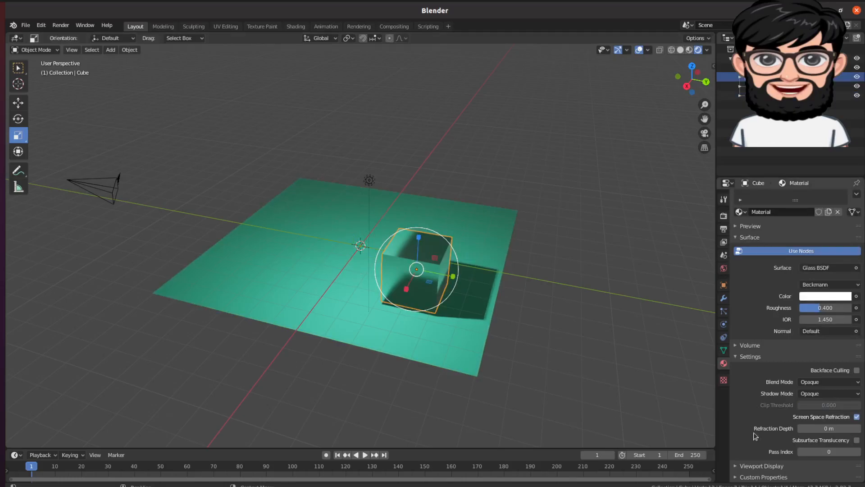
left_click(856, 417)
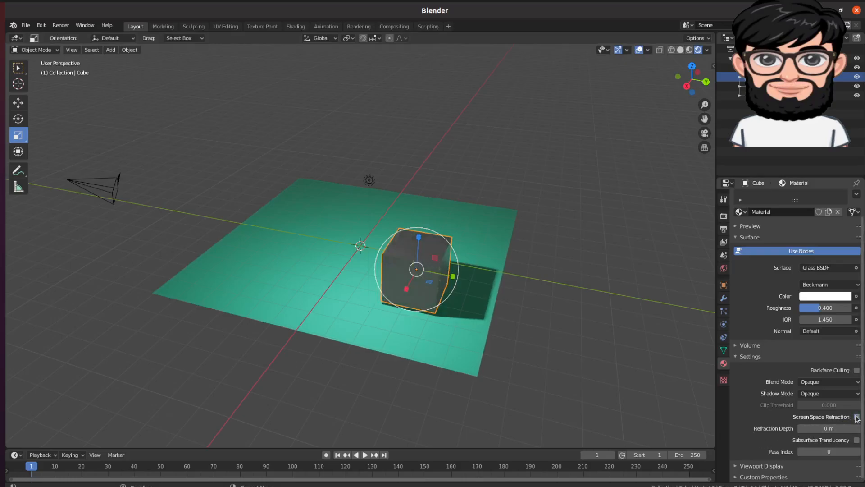
left_click(856, 417)
left_click(856, 417)
left_click(856, 417)
left_click(856, 416)
left_click(856, 417)
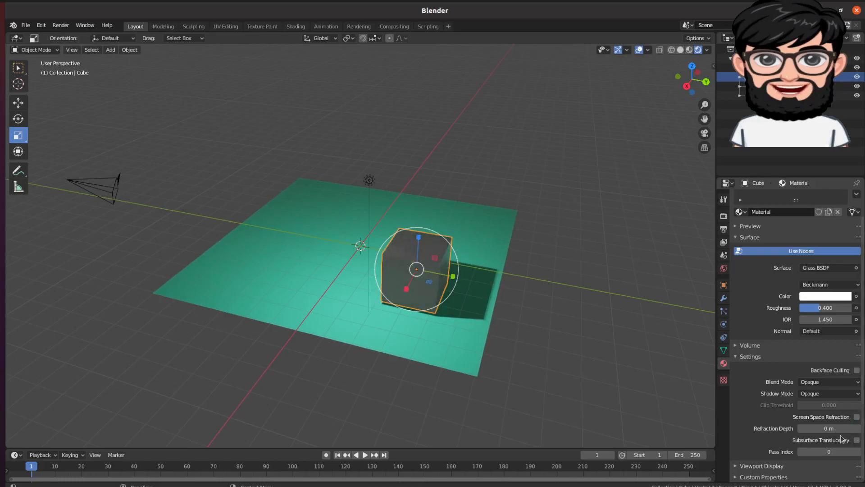
Move the point light slightly lower, nearer to the cube and the plane
scroll(459, 296, "up", 4)
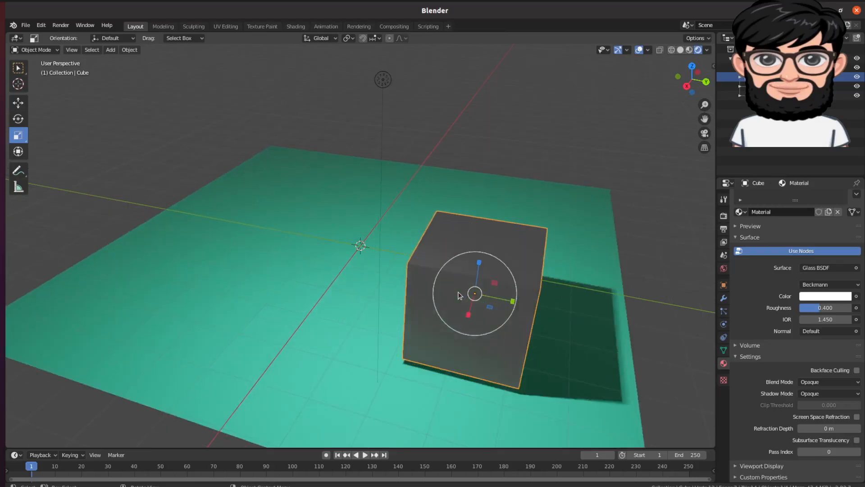
left_click_drag(689, 80, 590, 94)
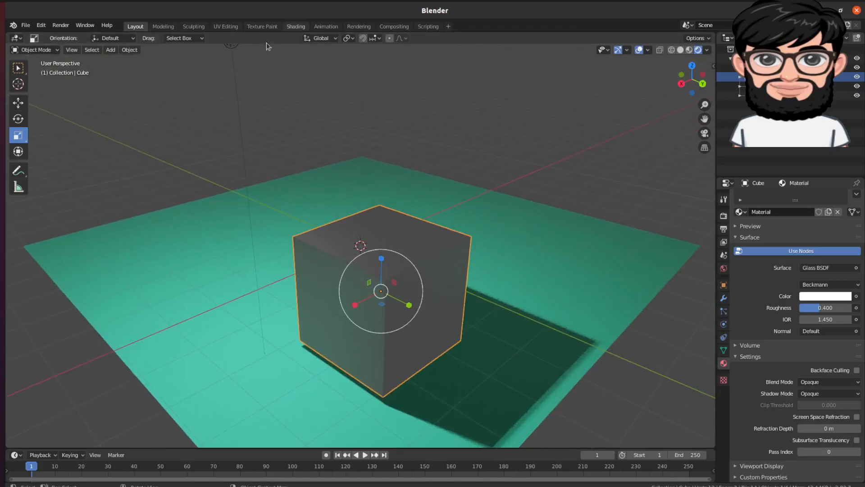
left_click(231, 54)
key("g")
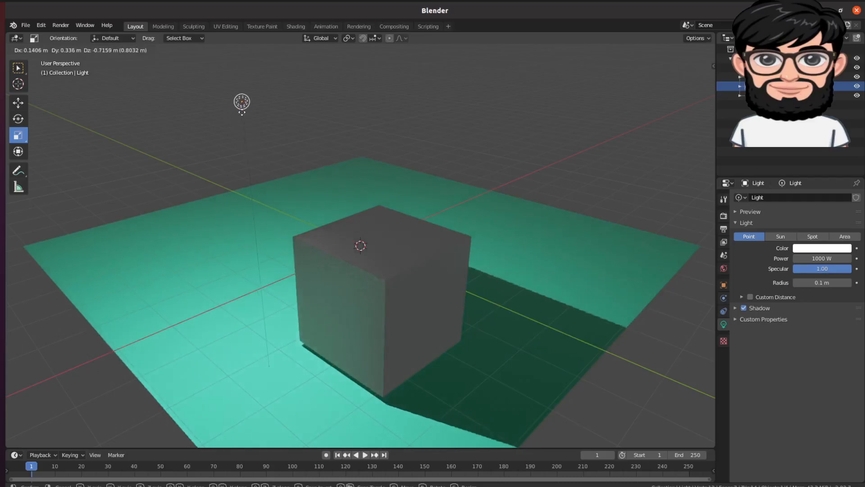
left_click(236, 93)
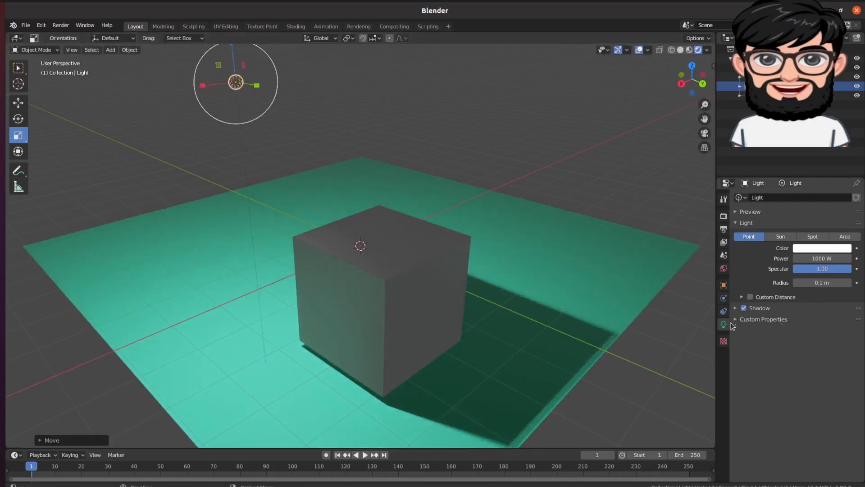
Enable Screen Space Refraction for the glass cube's material
left_click(432, 306)
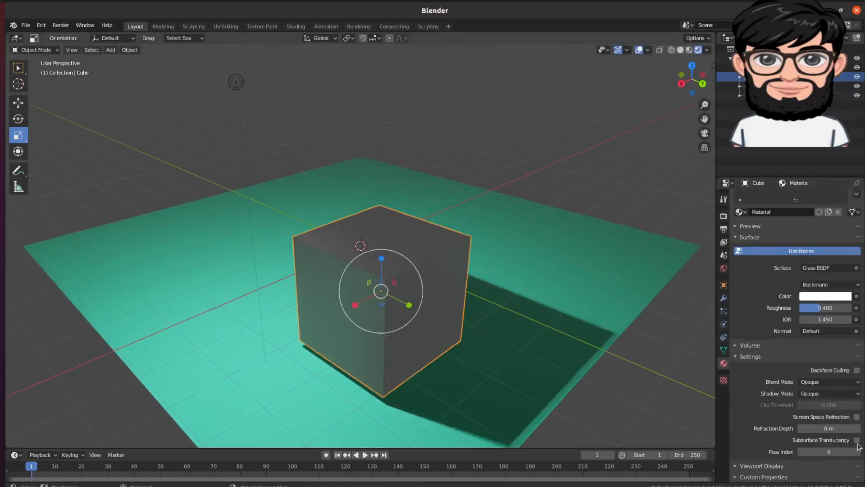
left_click(857, 417)
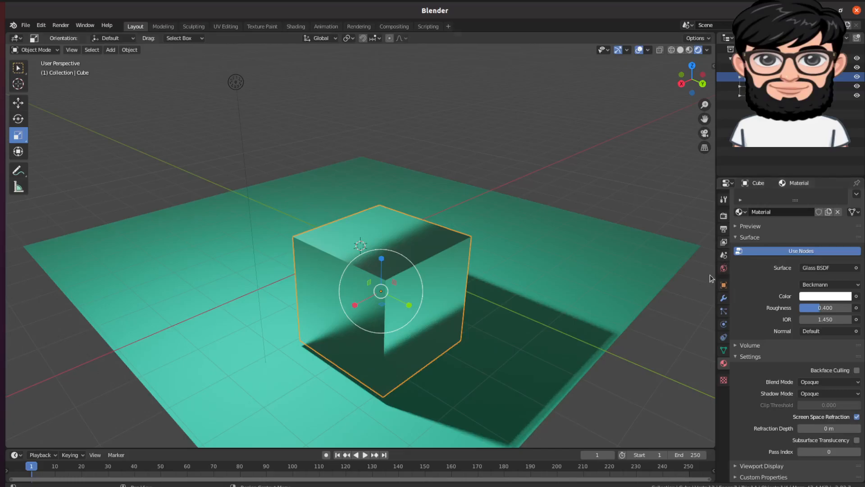
Toggle Refraction off and on in the scene's screen space reflections to compare the cube, leaving it enabled
left_click(724, 215)
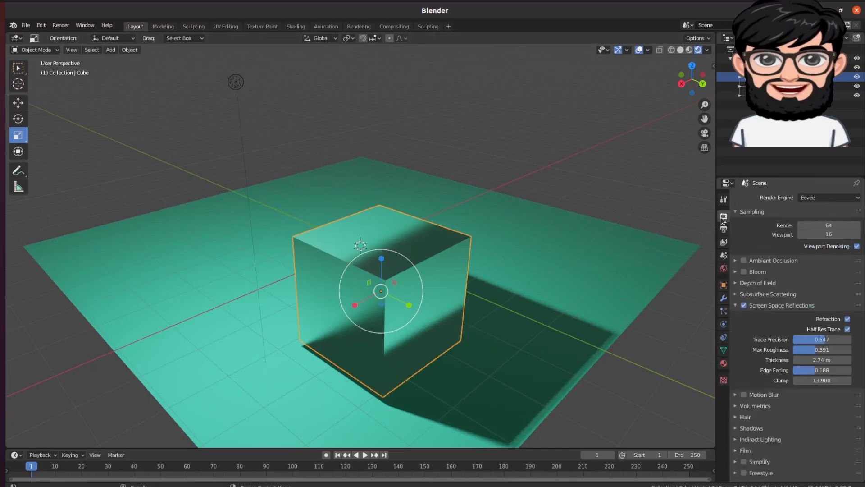
left_click(847, 319)
left_click(847, 319)
left_click(847, 319)
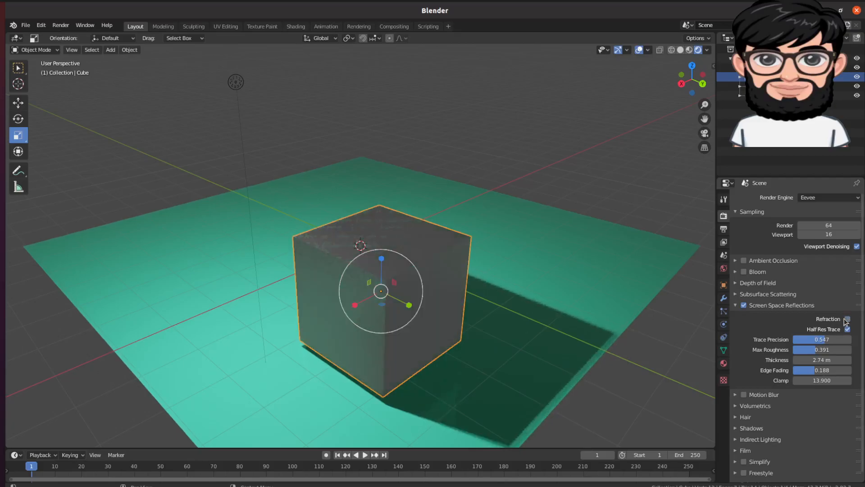
left_click(847, 319)
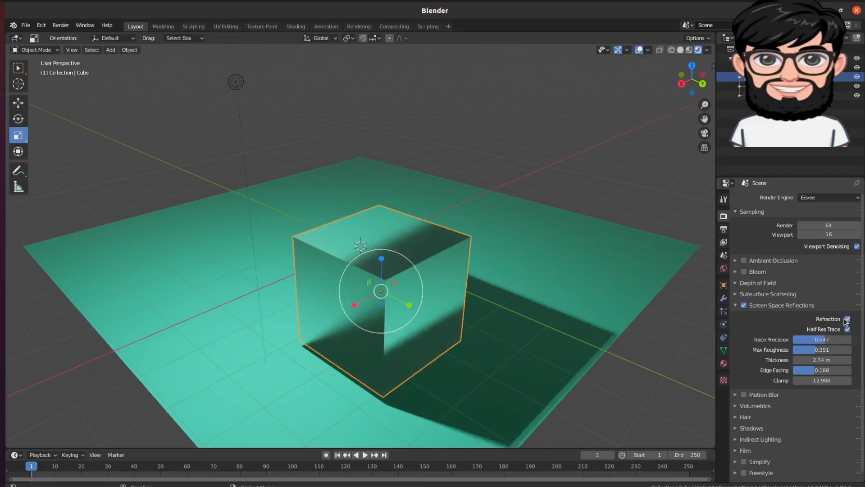
Toggle the scene's Screen Space Reflections off and on for comparison, leaving them enabled with their settings expanded
left_click(744, 307)
left_click(744, 308)
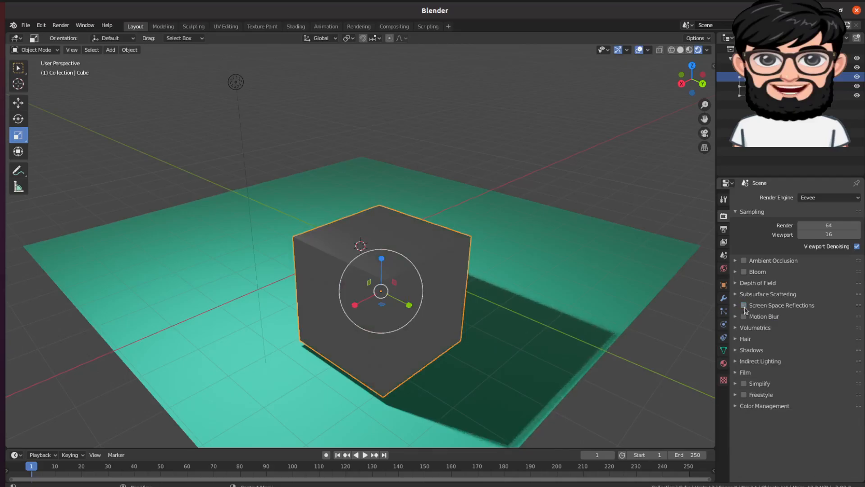
left_click(744, 306)
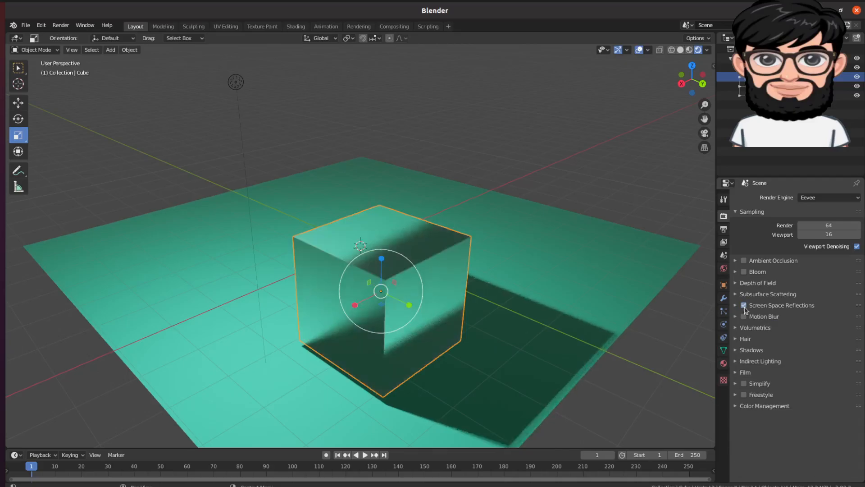
left_click(738, 306)
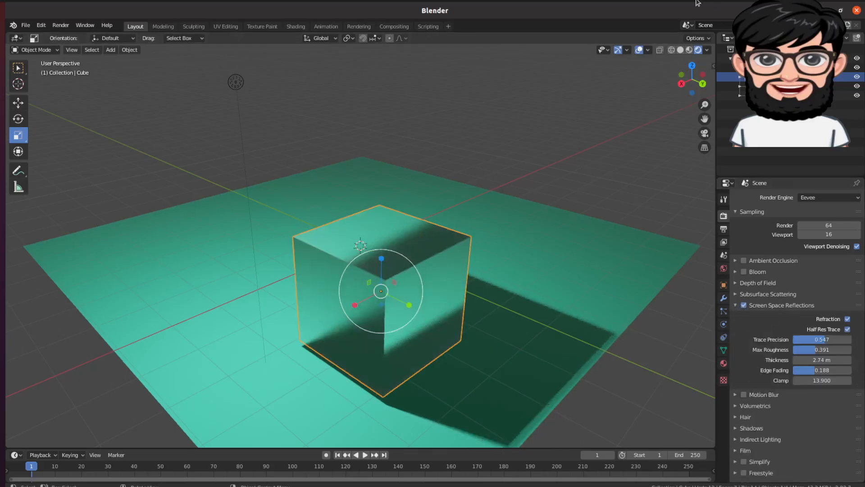